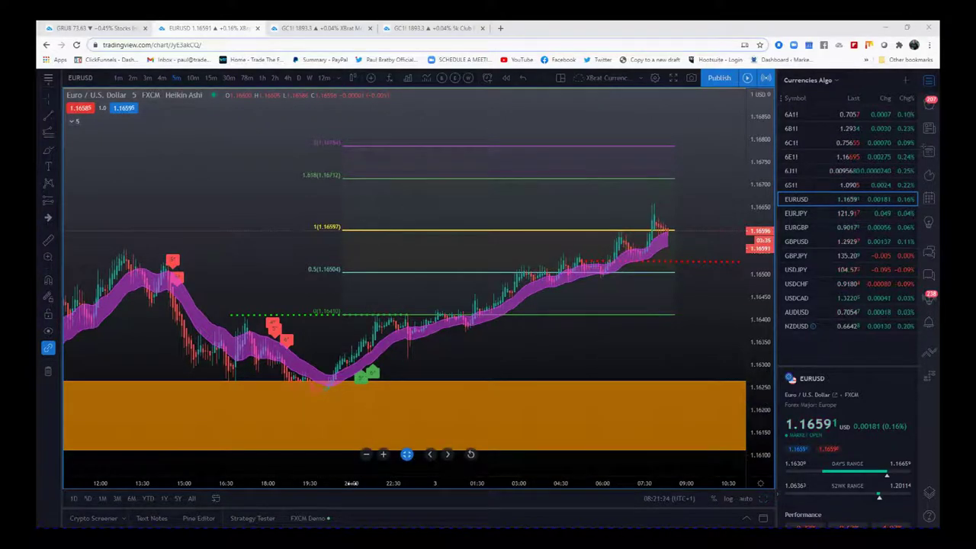
# Zoom out the time and price axes until both orange zones and every Fibonacci level are visible
pyautogui.moveTo(351, 483); pyautogui.dragTo(519, 485)
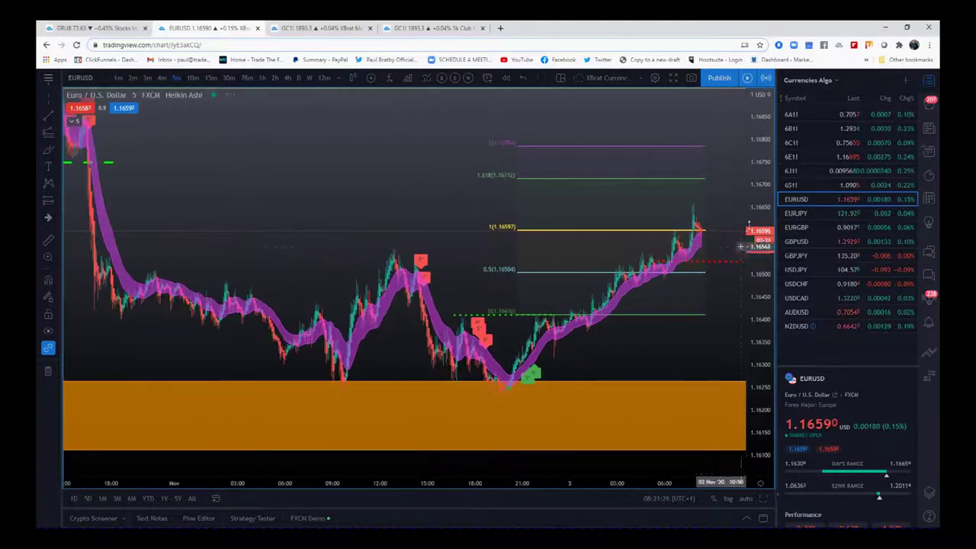
pyautogui.moveTo(742, 246)
pyautogui.mouseDown()
pyautogui.moveTo(696, 333)
pyautogui.moveTo(648, 350)
pyautogui.mouseUp()
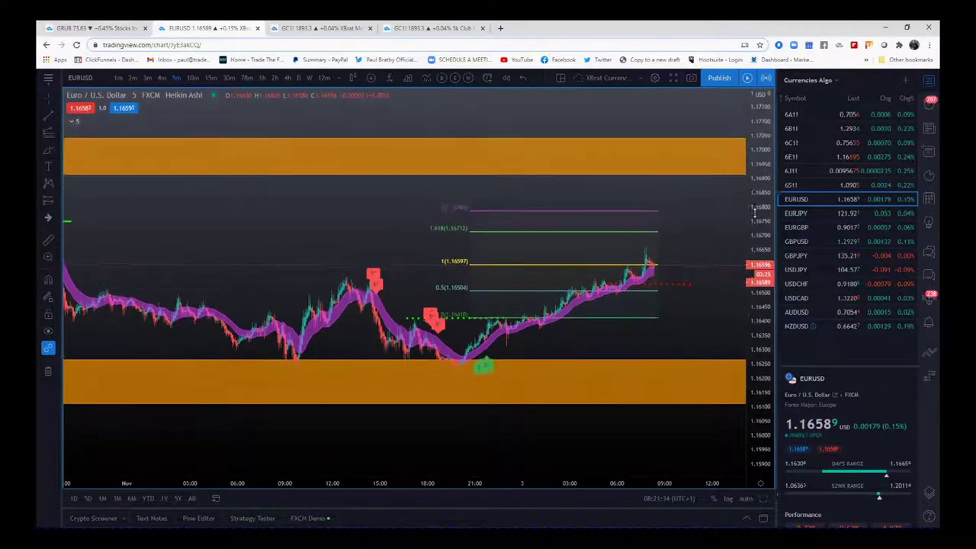
pyautogui.moveTo(760, 140); pyautogui.dragTo(744, 465)
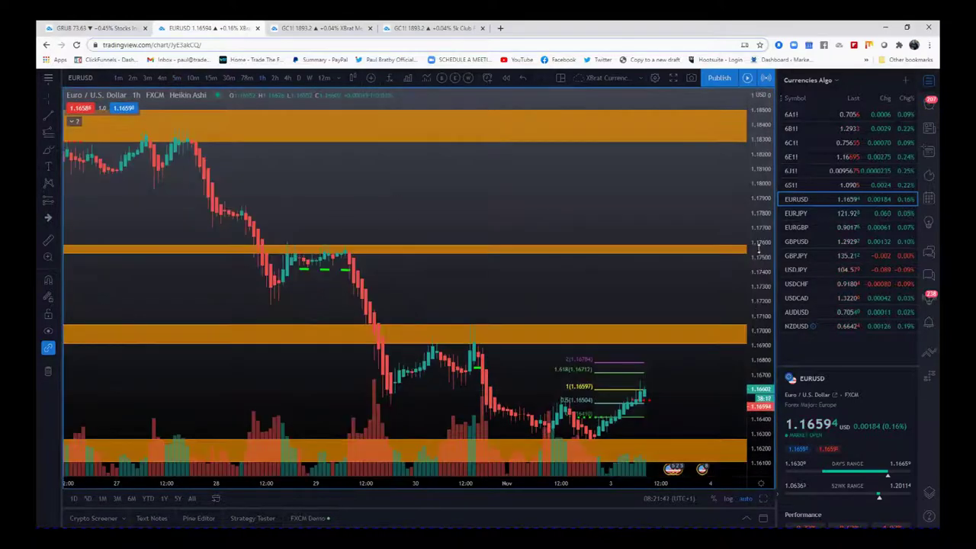
# Widen the 1-hour pane's price range, then maximize the 5-minute EURUSD chart with Alt+Enter
pyautogui.moveTo(758, 248)
pyautogui.mouseDown()
pyautogui.moveTo(755, 451)
pyautogui.moveTo(765, 394)
pyautogui.moveTo(771, 450)
pyautogui.mouseUp()
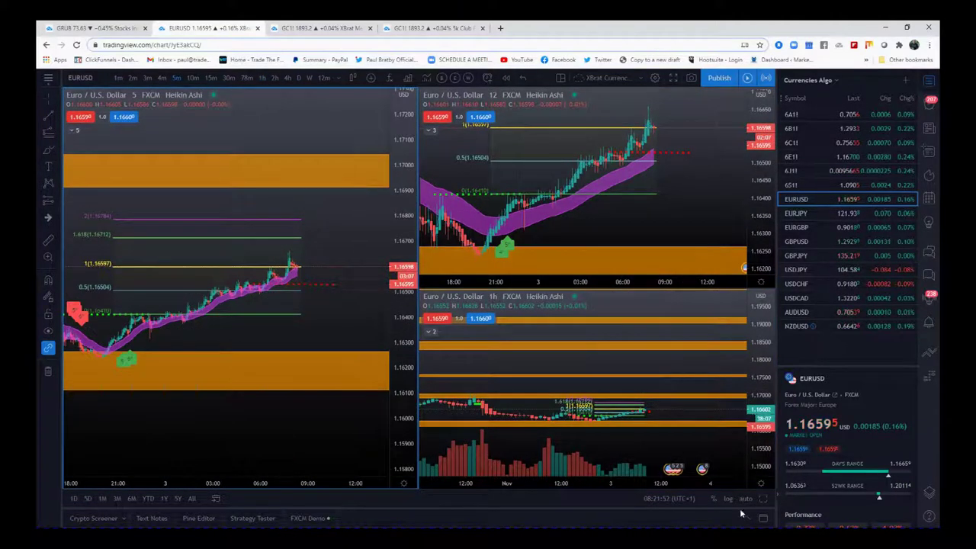
pyautogui.hotkey('alt', 'Return')
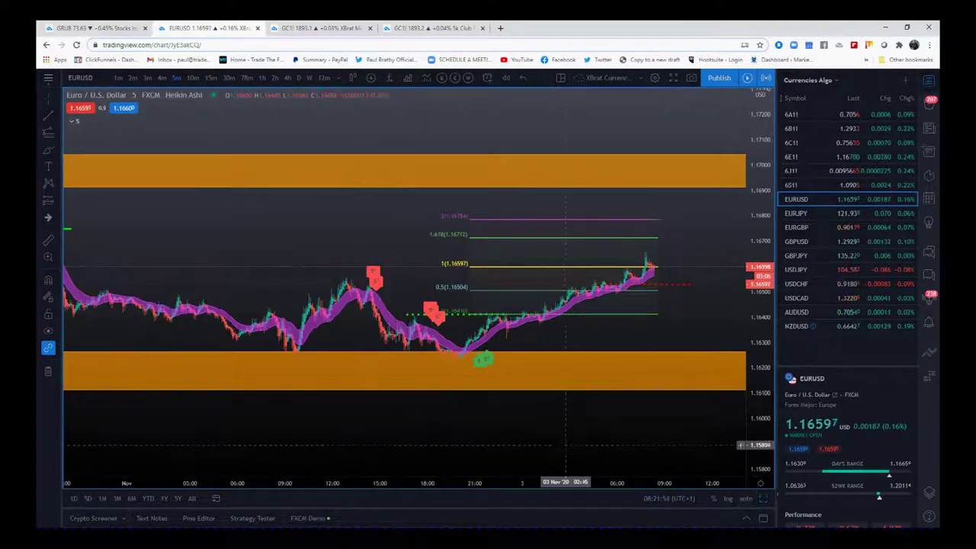
pyautogui.scroll(-2, 296, 347)
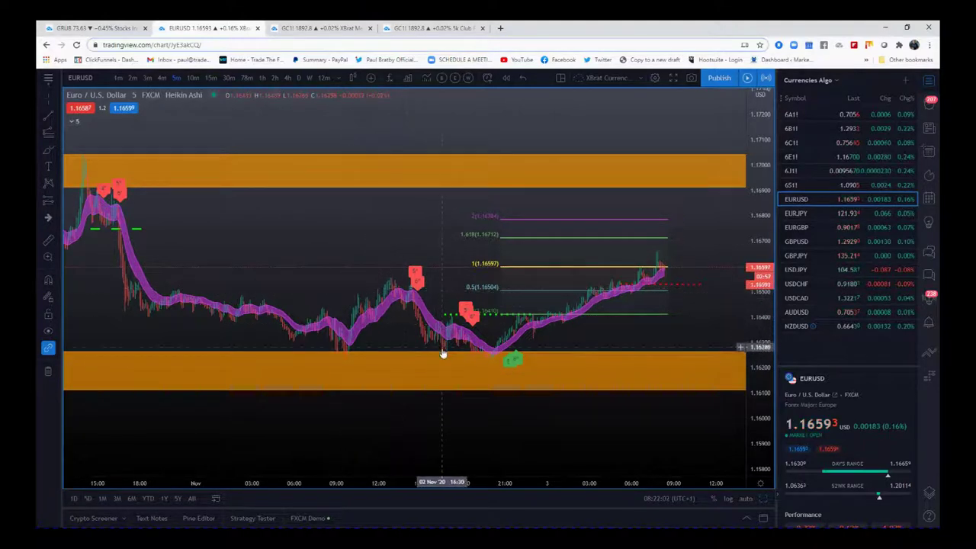
pyautogui.moveTo(530, 483)
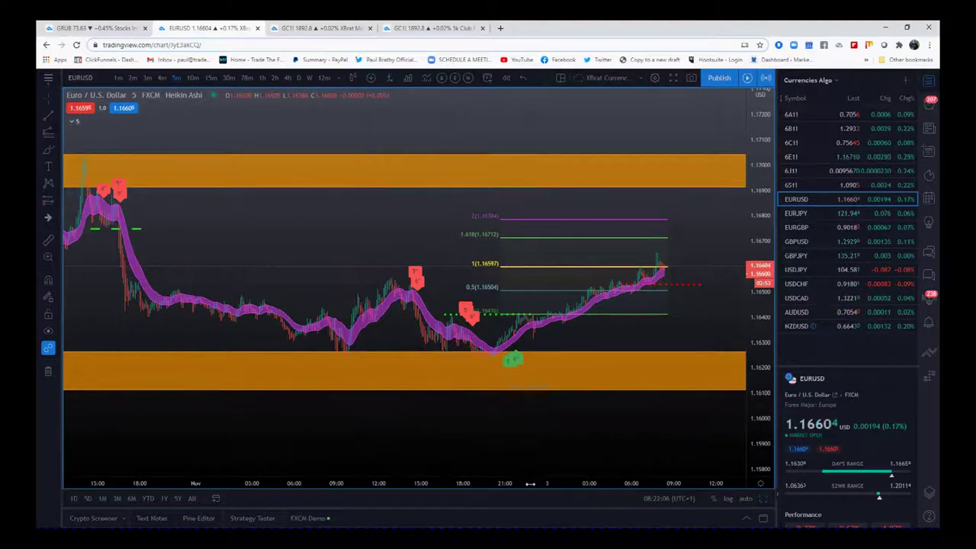
pyautogui.moveTo(530, 483); pyautogui.dragTo(417, 483)
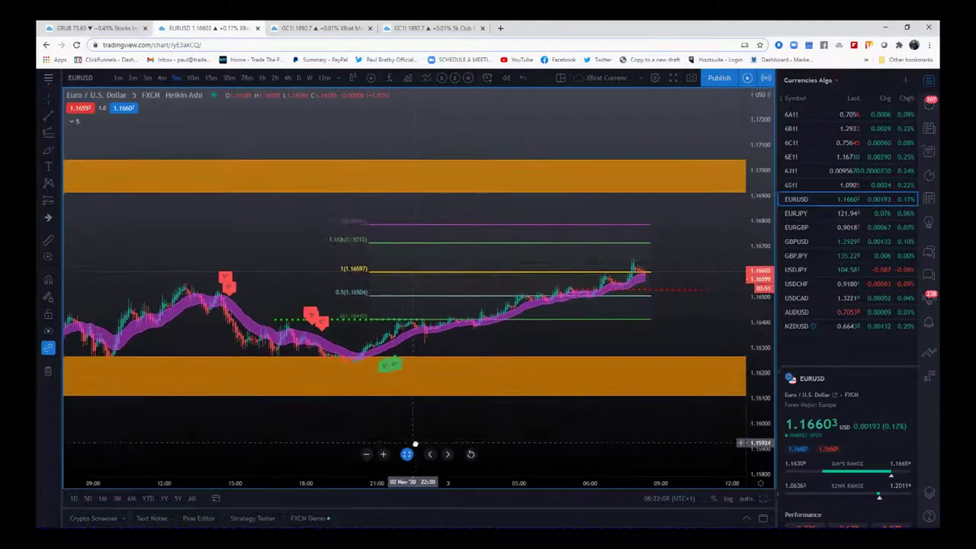
pyautogui.moveTo(511, 373); pyautogui.dragTo(539, 336)
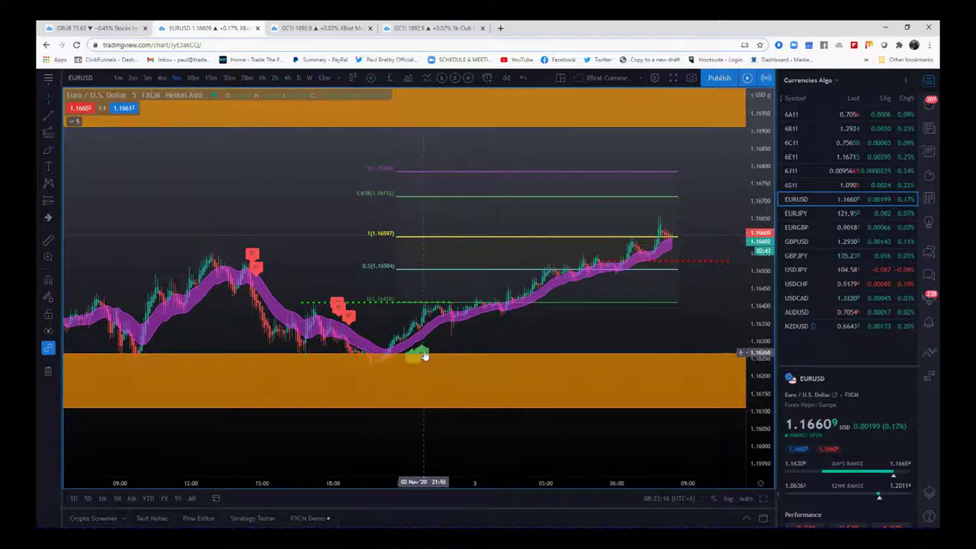
pyautogui.moveTo(521, 330); pyautogui.dragTo(569, 312)
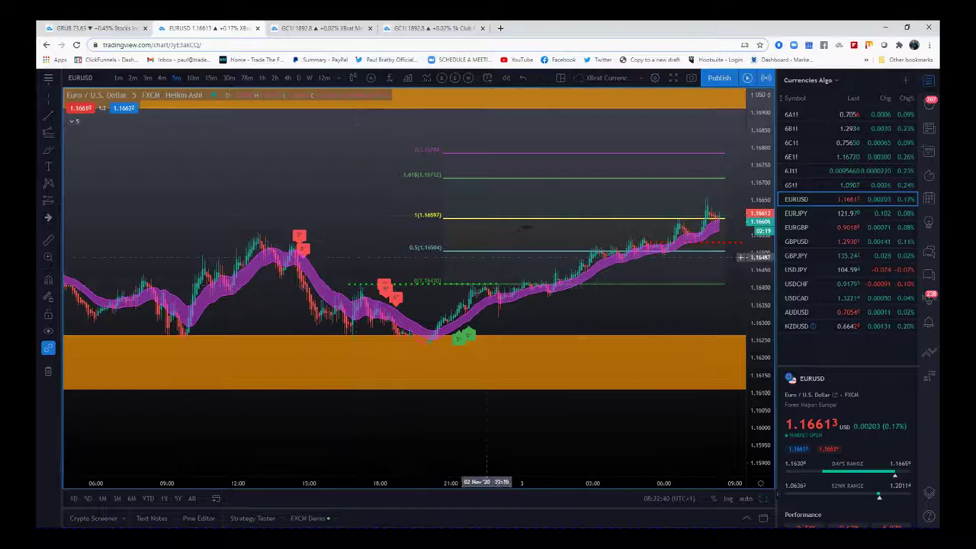
pyautogui.moveTo(700, 307); pyautogui.dragTo(637, 332)
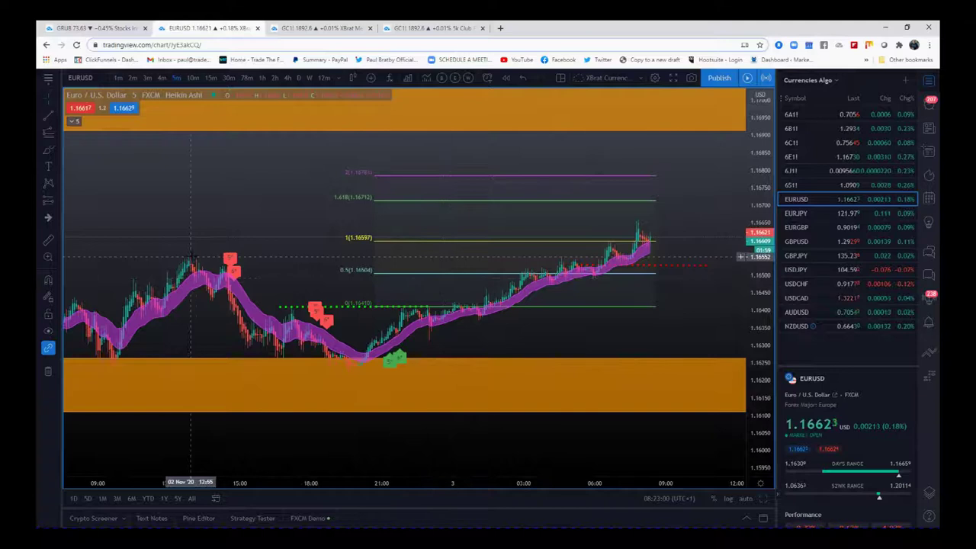
pyautogui.moveTo(761, 314); pyautogui.dragTo(762, 297)
pyautogui.scroll(3, 660, 386)
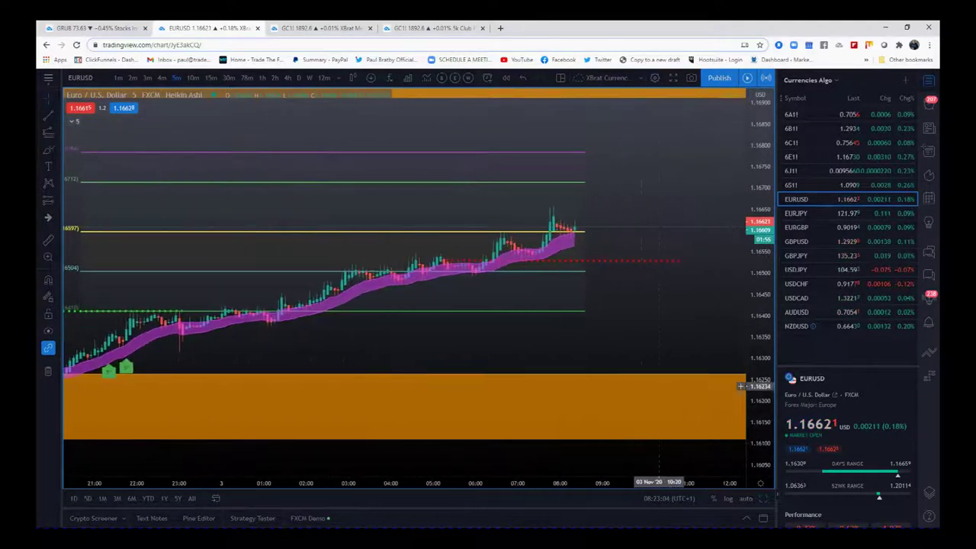
pyautogui.moveTo(761, 333)
pyautogui.mouseDown()
pyautogui.moveTo(760, 276)
pyautogui.moveTo(760, 289)
pyautogui.mouseUp()
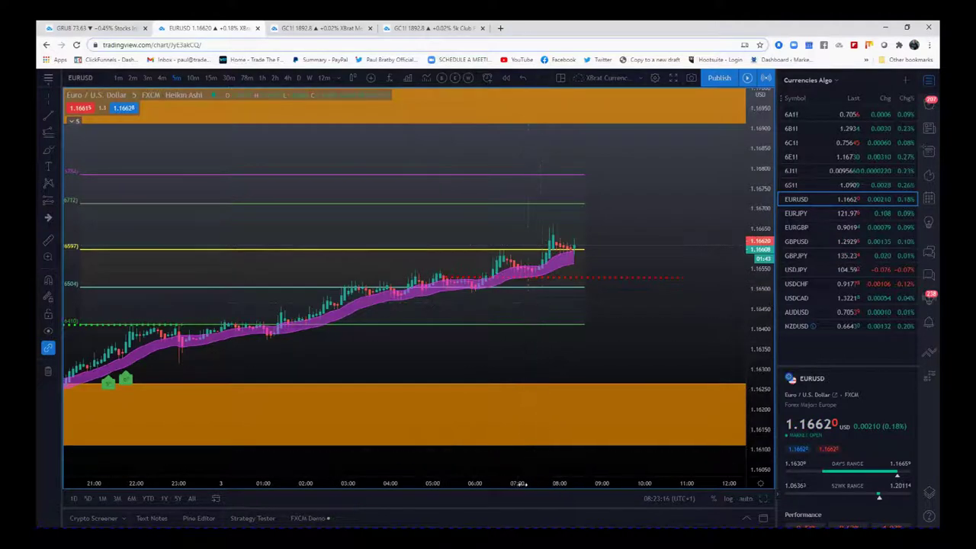
pyautogui.moveTo(517, 484); pyautogui.dragTo(636, 486)
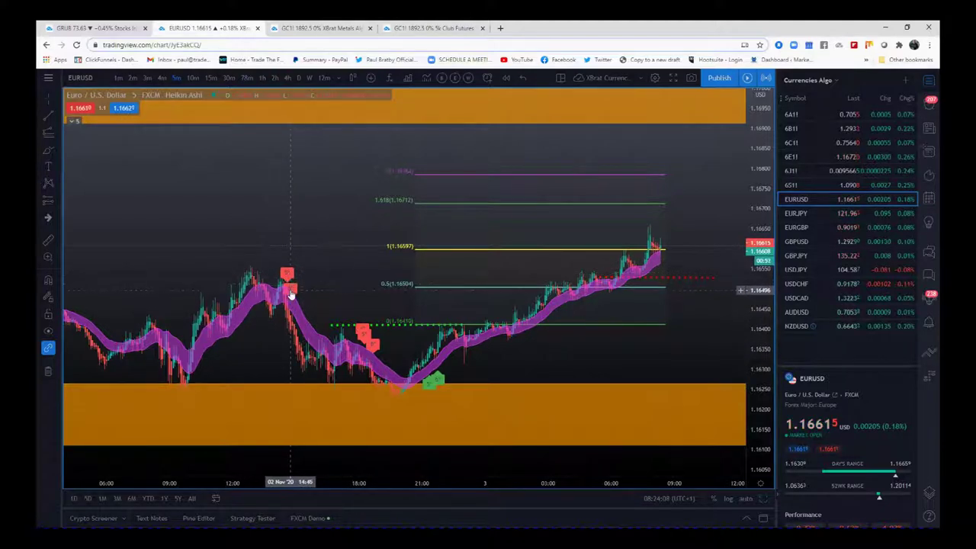
pyautogui.moveTo(418, 467)
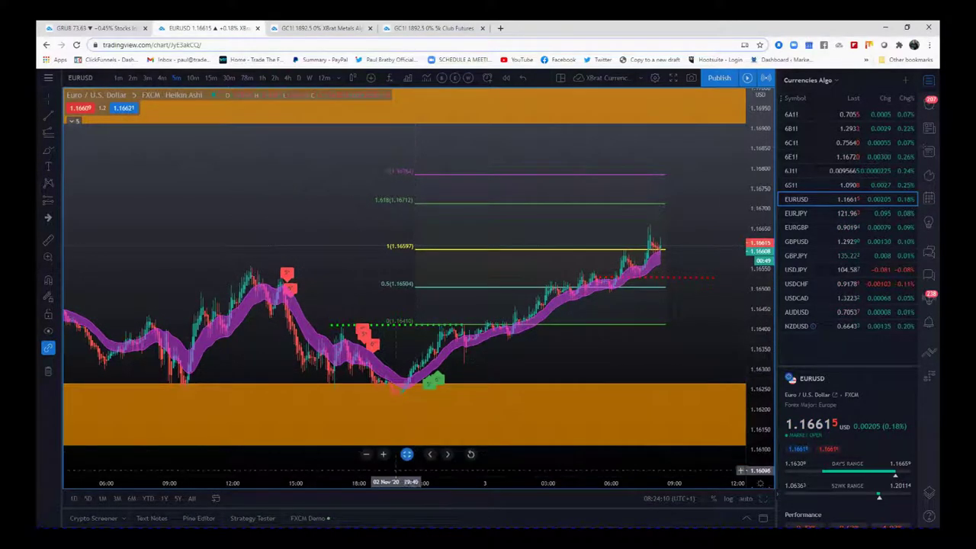
# Zoom out and pan back so the prior day's drop from the upper zone shows beside today's rally
pyautogui.scroll(-1, 411, 412)
pyautogui.scroll(-2, 423, 370)
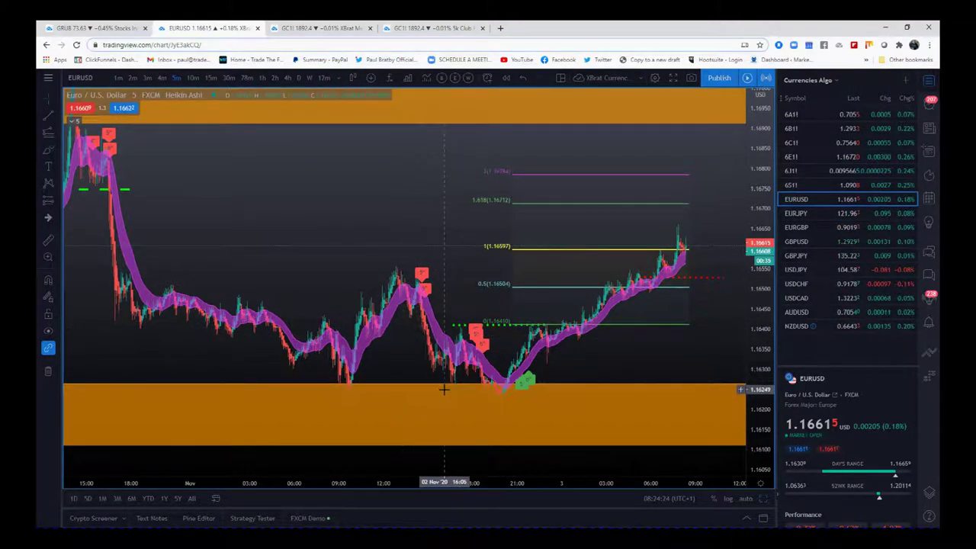
pyautogui.moveTo(232, 202); pyautogui.dragTo(381, 206)
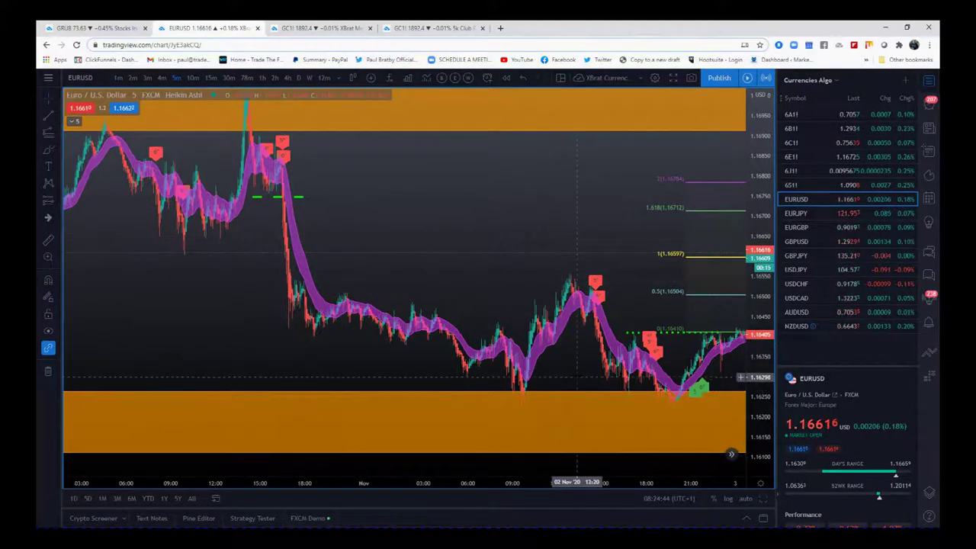
pyautogui.hscroll(5, 564, 374)
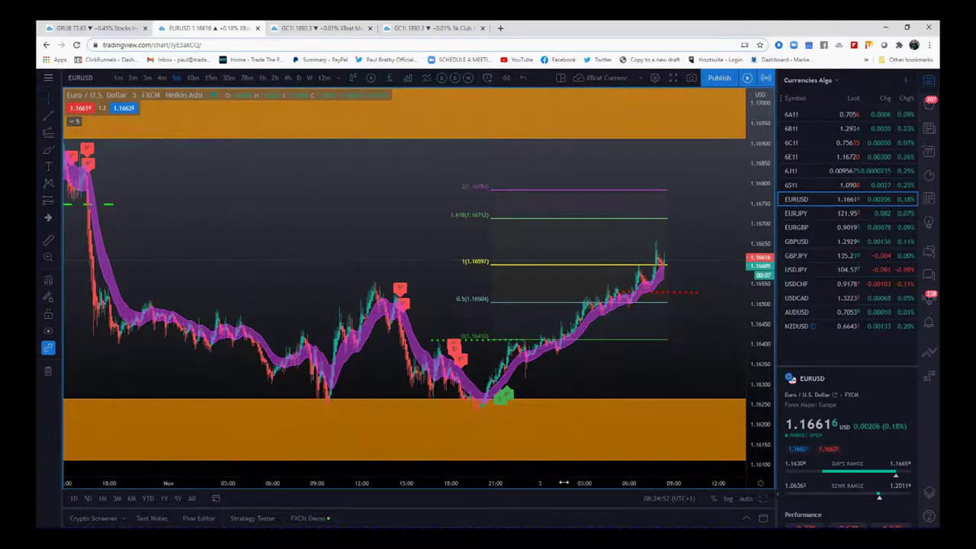
pyautogui.moveTo(562, 482); pyautogui.dragTo(432, 482)
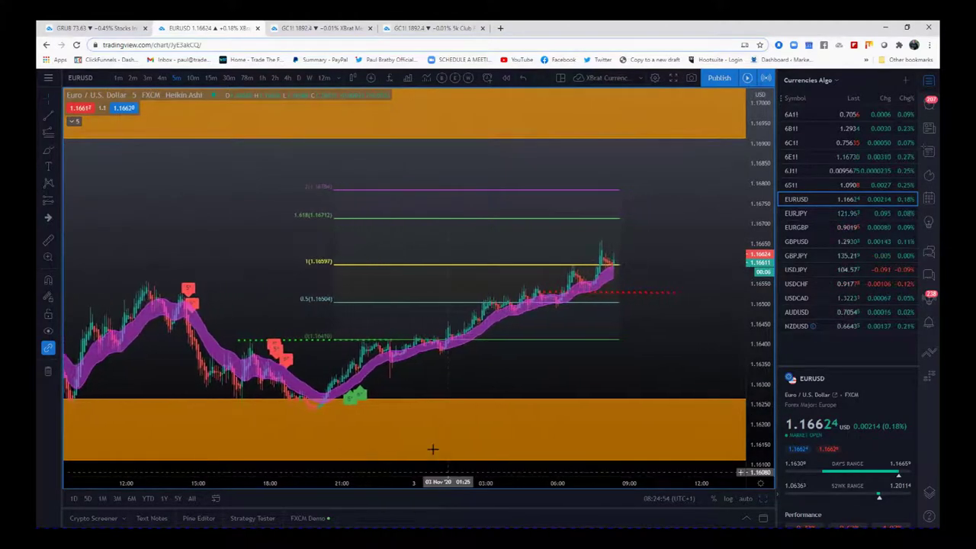
# Zoom onto the latest rally and raise the red dashed stop line to about 1.1657
pyautogui.moveTo(343, 373); pyautogui.dragTo(407, 363)
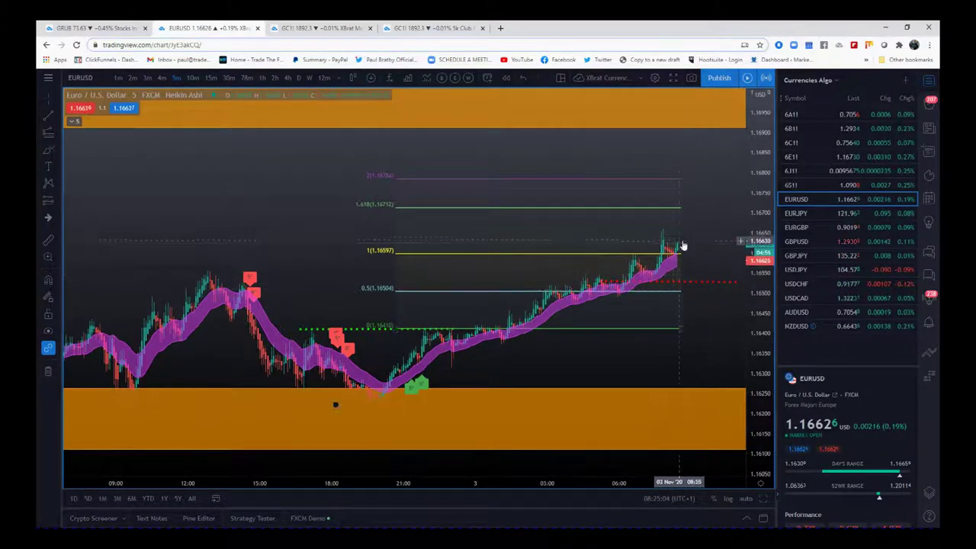
pyautogui.scroll(3, 664, 444)
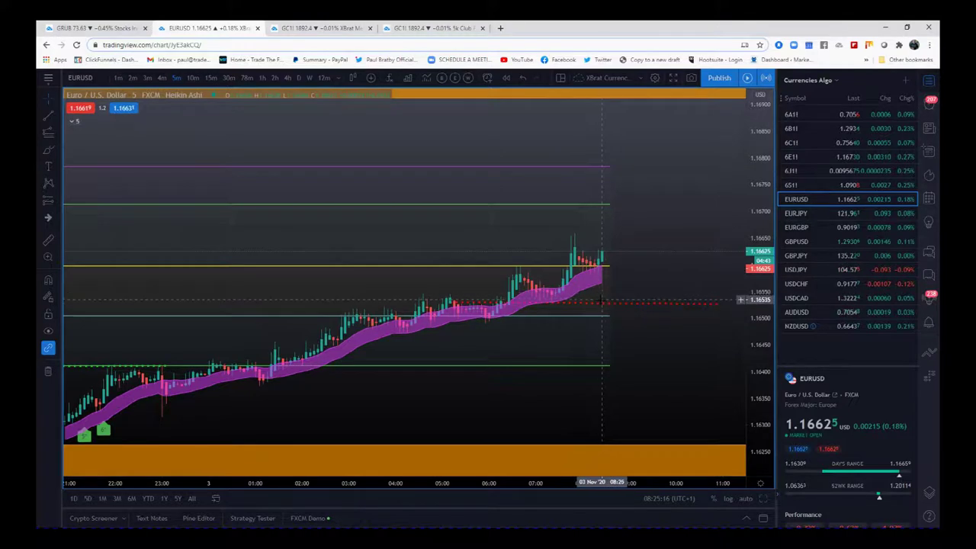
pyautogui.moveTo(604, 303); pyautogui.dragTo(618, 274)
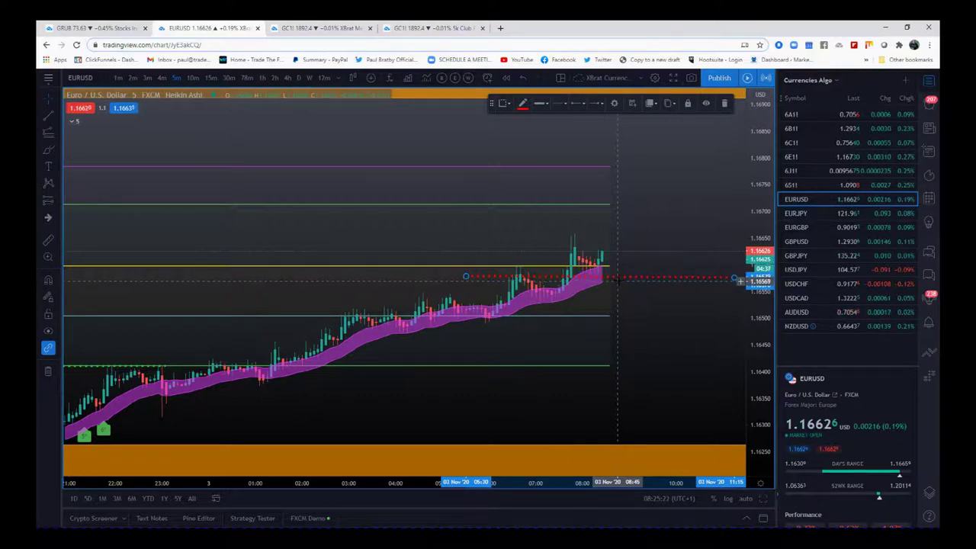
# Move the red dashed stop line to 1.16531 below the pivot and zoom out to show the sell-off
pyautogui.moveTo(621, 287); pyautogui.dragTo(617, 302)
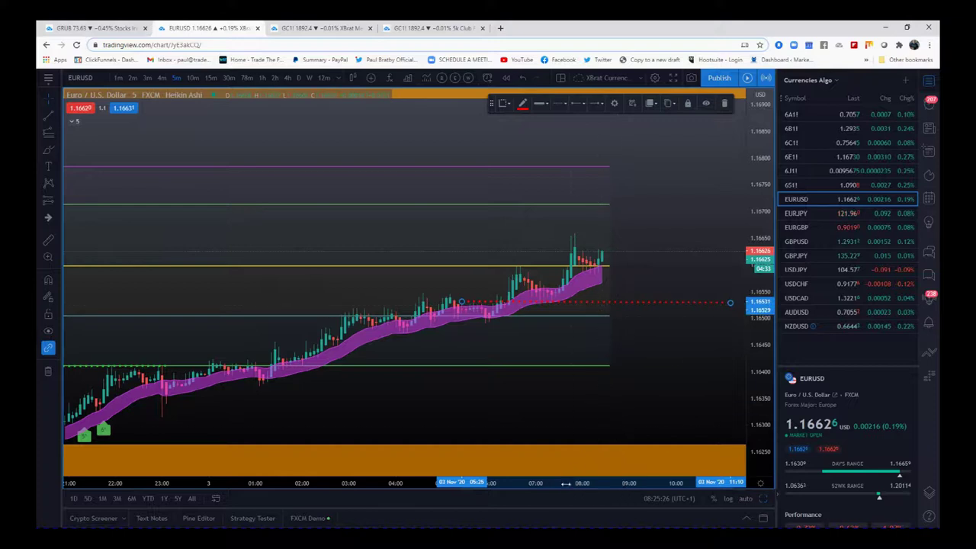
pyautogui.moveTo(562, 482); pyautogui.dragTo(689, 498)
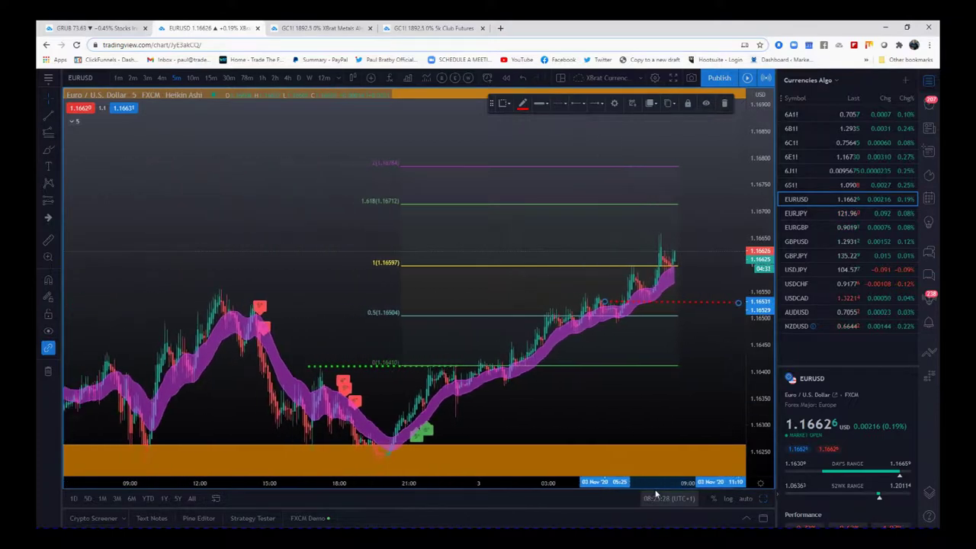